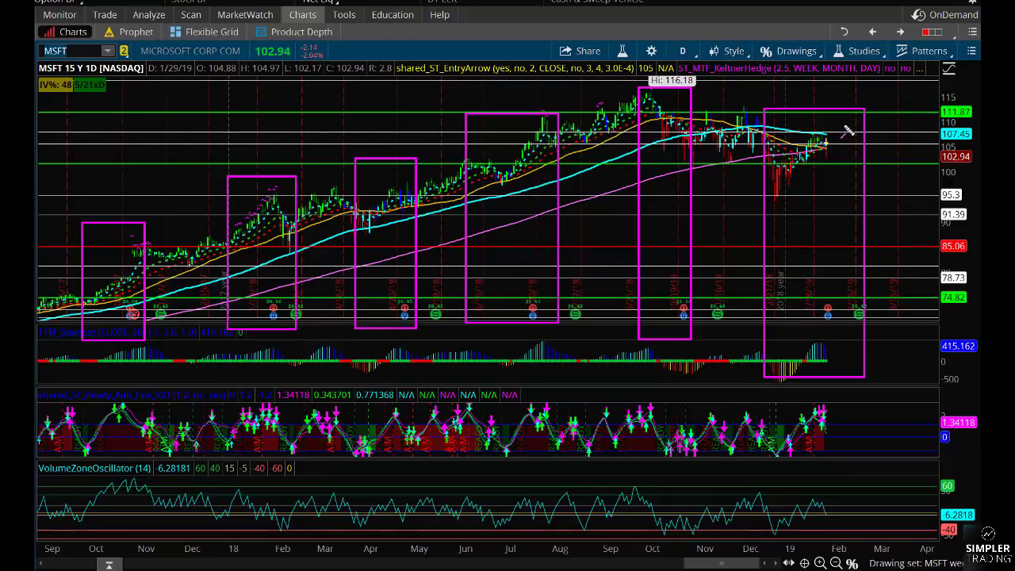
Clear the pen rectangles from the daily MSFT chart and focus it on the most recent months.
{"action": "left_click_drag", "start_coordinate": [856, 119], "coordinate": [833, 139]}
{"action": "key", "text": "Escape"}
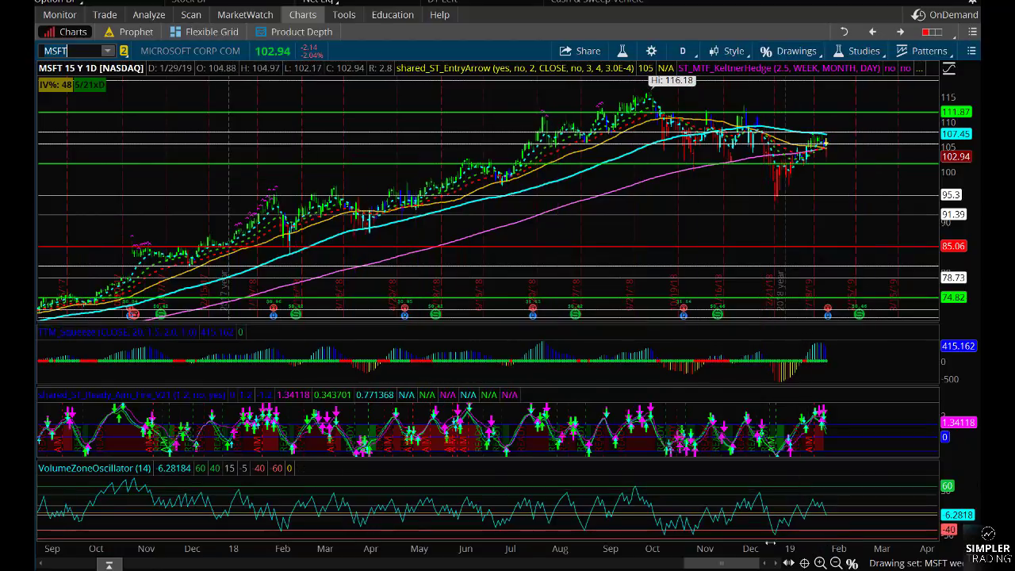
{"action": "left_click_drag", "start_coordinate": [770, 546], "coordinate": [556, 514]}
{"action": "scroll", "coordinate": [558, 515], "scroll_direction": "up", "scroll_amount": 1}
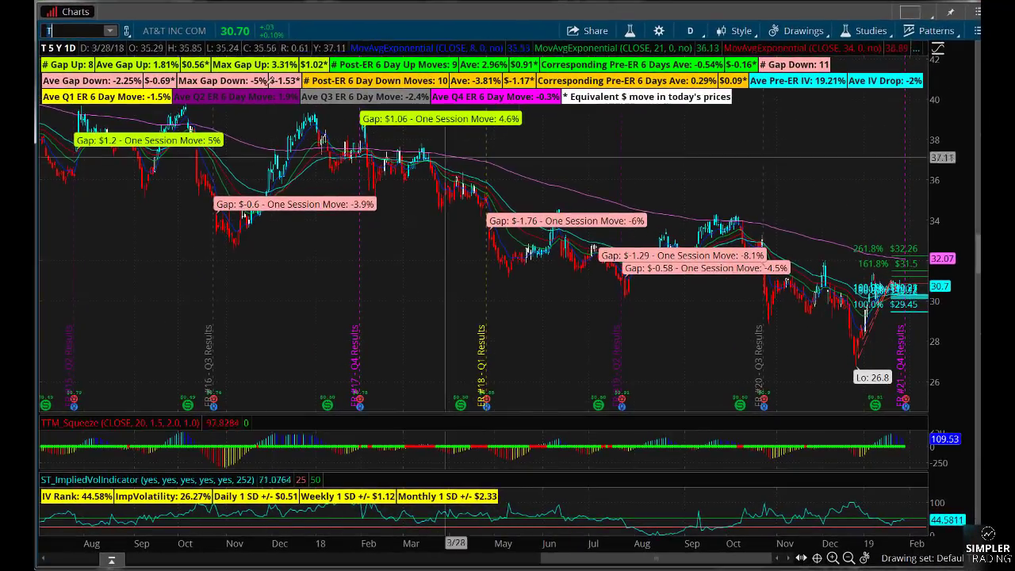
Load MSFT in the earnings-move chart and show its earnings gaps since autumn 2016.
{"action": "type", "text": "MSFT"}
{"action": "key", "text": "Return"}
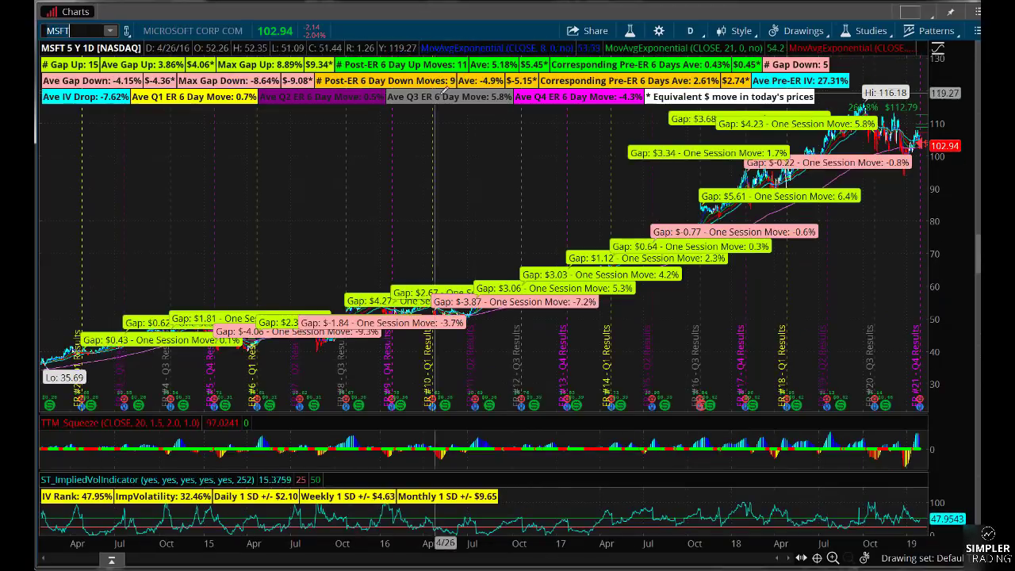
{"action": "left_click_drag", "start_coordinate": [518, 136], "coordinate": [926, 158]}
{"action": "left_click_drag", "start_coordinate": [821, 543], "coordinate": [383, 517]}
{"action": "scroll", "coordinate": [383, 517], "scroll_direction": "down", "scroll_amount": 5}
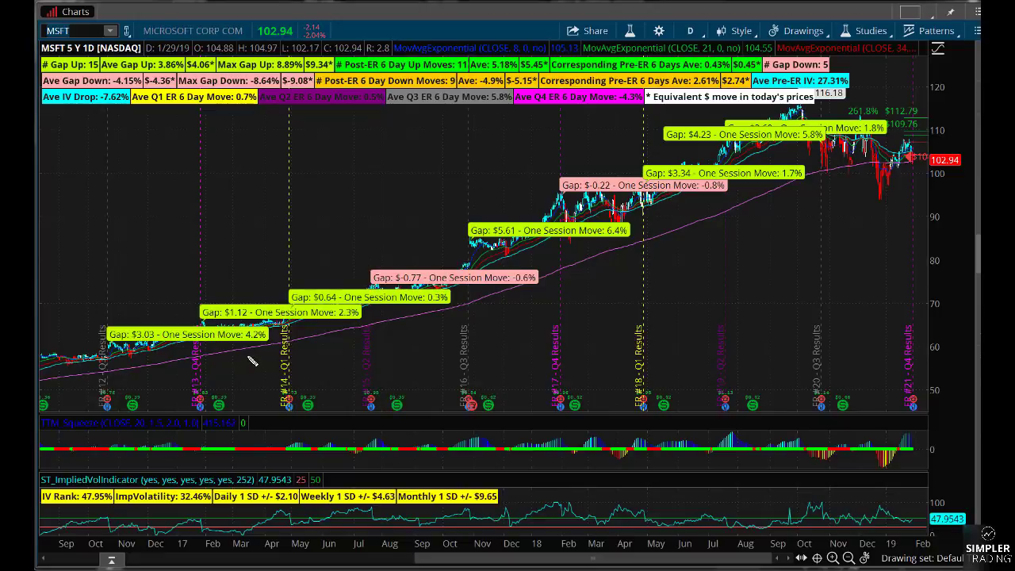
Underline the price action following the past earnings gaps in red pen, bracket the later moves, and clear the markup.
{"action": "left_click_drag", "start_coordinate": [122, 348], "coordinate": [193, 344]}
{"action": "left_click_drag", "start_coordinate": [119, 350], "coordinate": [311, 354]}
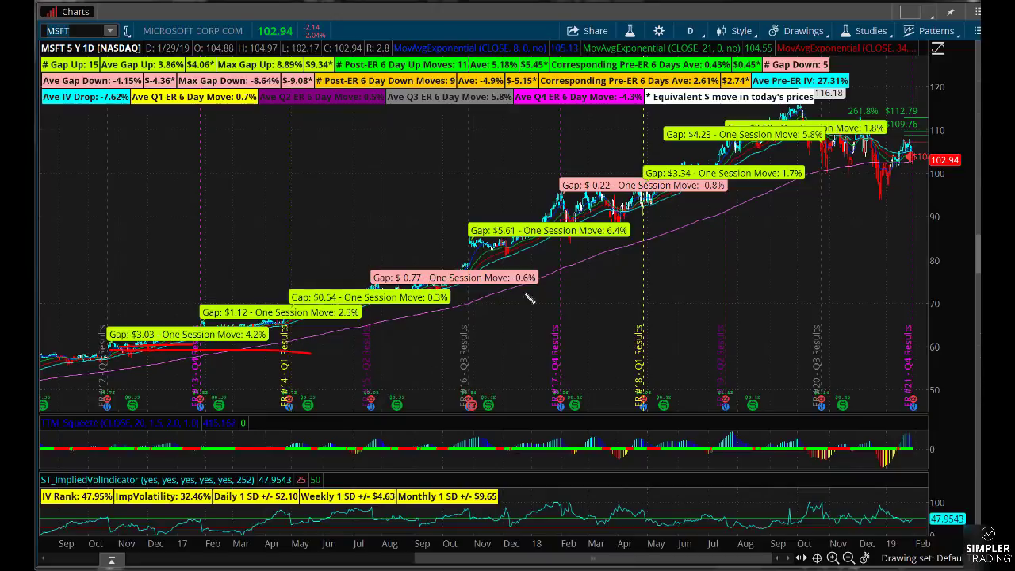
{"action": "left_click_drag", "start_coordinate": [388, 284], "coordinate": [562, 292]}
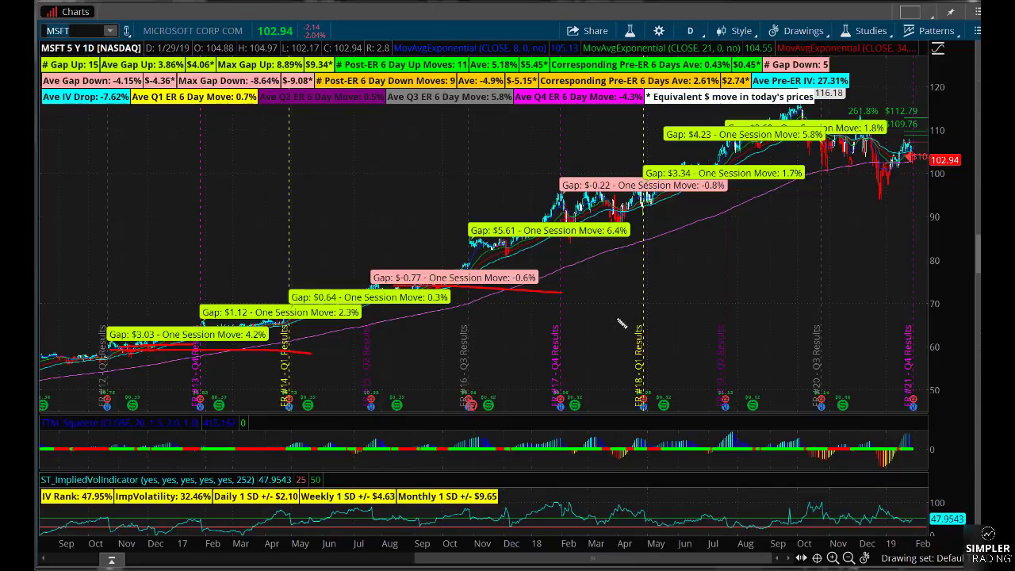
{"action": "left_click_drag", "start_coordinate": [491, 237], "coordinate": [513, 241]}
{"action": "left_click_drag", "start_coordinate": [582, 242], "coordinate": [636, 247]}
{"action": "left_click_drag", "start_coordinate": [526, 257], "coordinate": [560, 291]}
{"action": "mouse_move", "coordinate": [713, 173]}
{"action": "left_mouse_down"}
{"action": "mouse_move", "coordinate": [725, 176]}
{"action": "mouse_move", "coordinate": [736, 217]}
{"action": "left_mouse_up"}
{"action": "left_click_drag", "start_coordinate": [576, 194], "coordinate": [617, 197]}
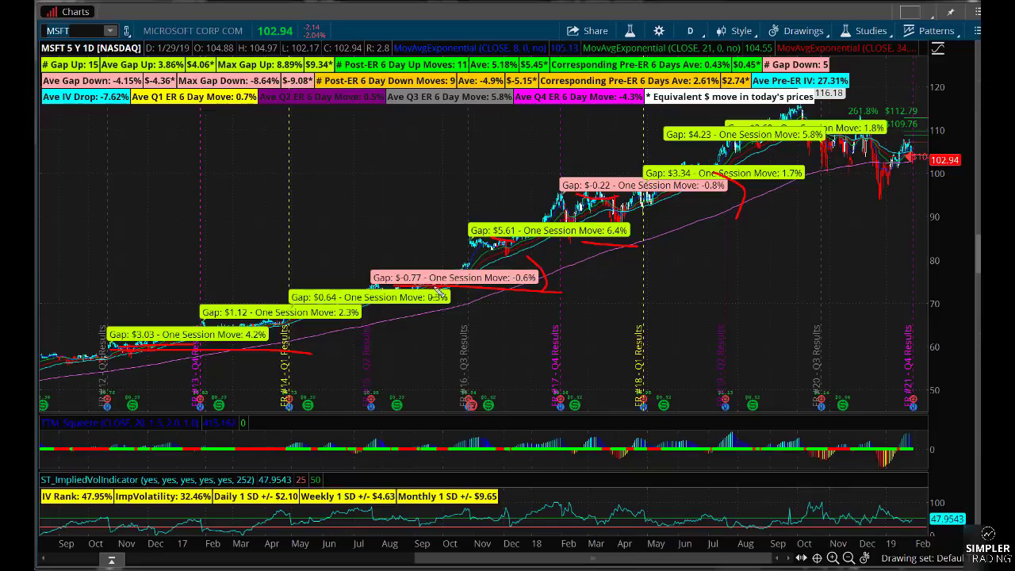
{"action": "key", "text": "Escape"}
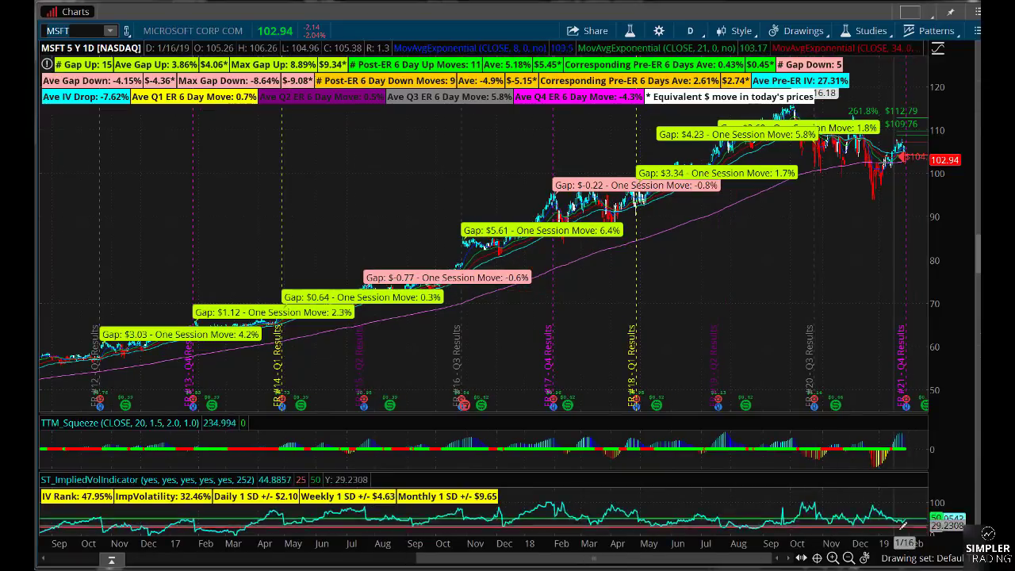
Compare MSFT's post-earnings gaps over the last few quarters with those over the past three years.
{"action": "mouse_move", "coordinate": [905, 543]}
{"action": "left_mouse_down"}
{"action": "mouse_move", "coordinate": [637, 490]}
{"action": "mouse_move", "coordinate": [352, 461]}
{"action": "left_mouse_up"}
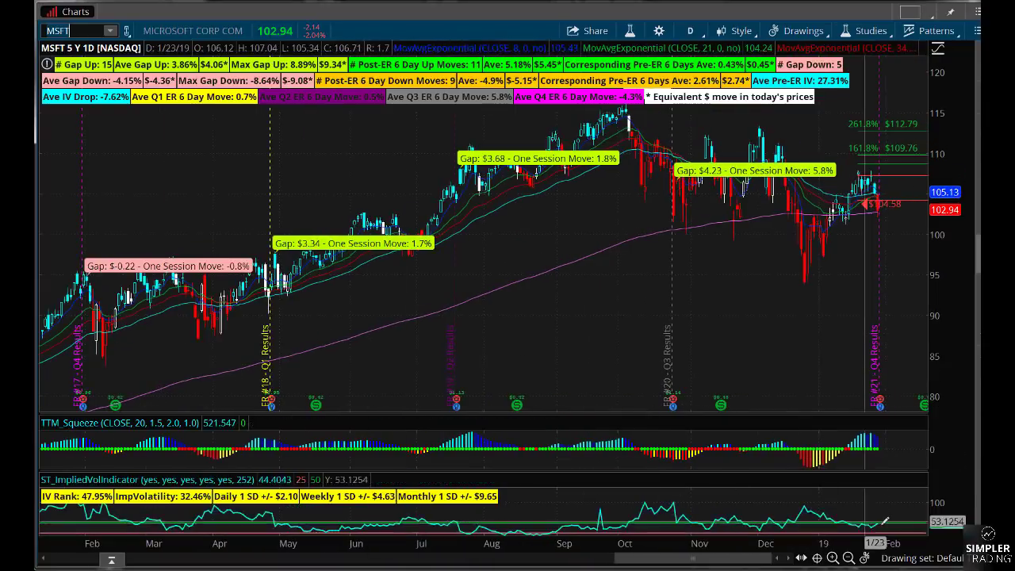
{"action": "left_click_drag", "start_coordinate": [885, 541], "coordinate": [789, 526]}
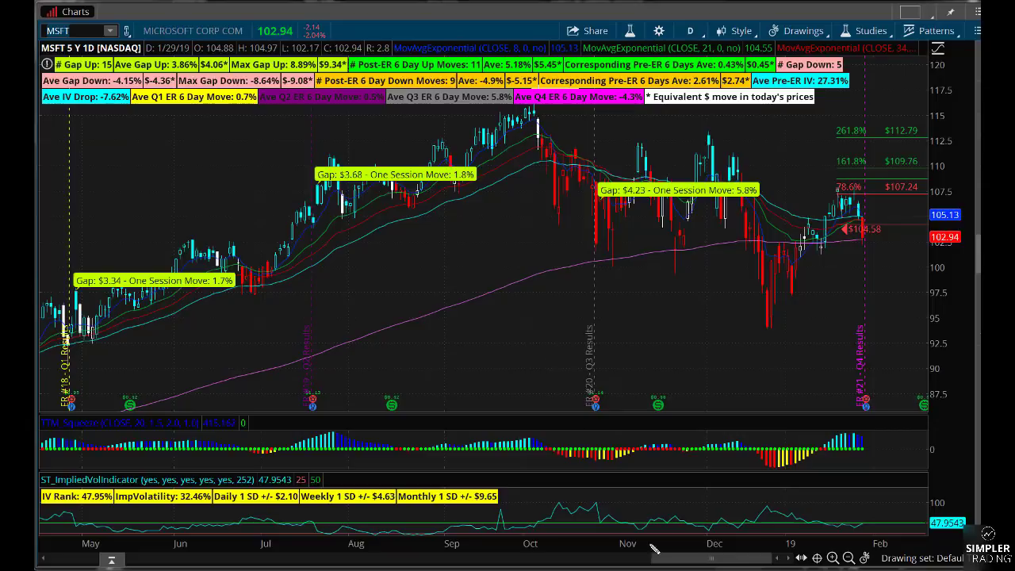
{"action": "left_click_drag", "start_coordinate": [544, 544], "coordinate": [732, 542]}
{"action": "scroll", "coordinate": [729, 543], "scroll_direction": "down", "scroll_amount": 5}
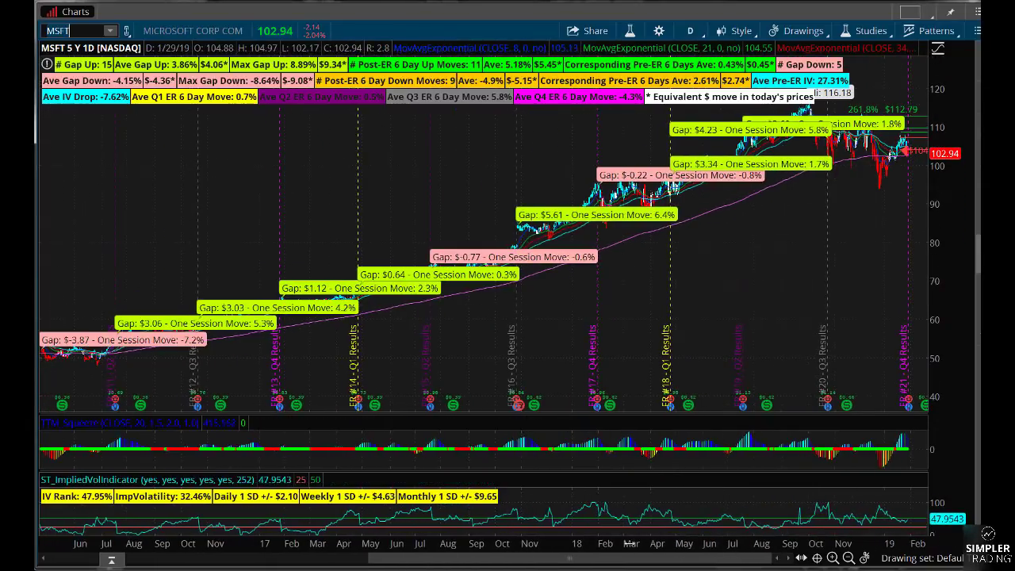
{"action": "left_click_drag", "start_coordinate": [815, 555], "coordinate": [803, 553]}
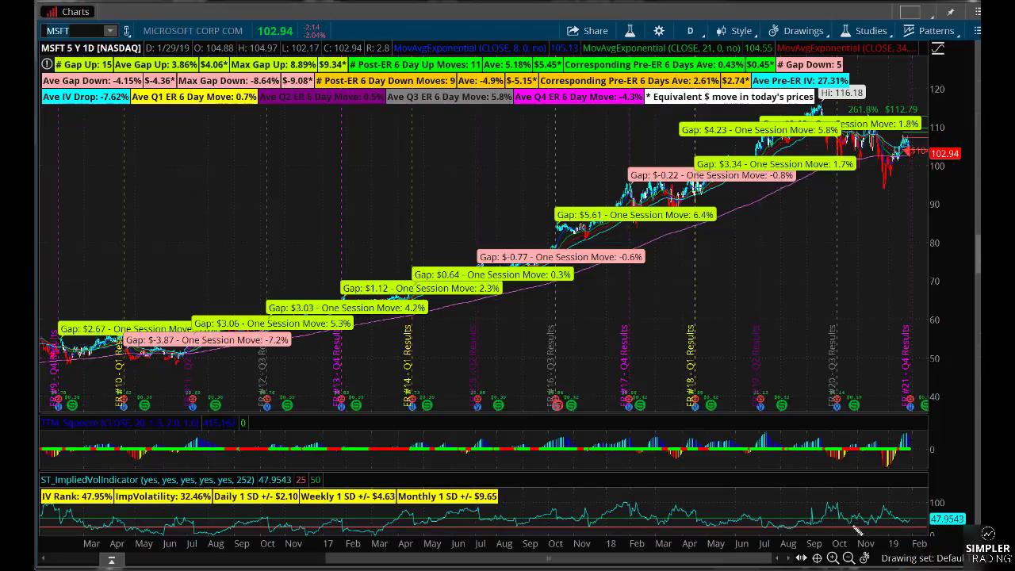
Handwrite 8/10 in red on the earnings chart, draw a line beneath it, and clear the markup.
{"action": "mouse_move", "coordinate": [753, 262]}
{"action": "left_mouse_down"}
{"action": "mouse_move", "coordinate": [806, 289]}
{"action": "mouse_move", "coordinate": [829, 283]}
{"action": "mouse_move", "coordinate": [864, 300]}
{"action": "mouse_move", "coordinate": [857, 253]}
{"action": "left_mouse_up"}
{"action": "left_click_drag", "start_coordinate": [680, 347], "coordinate": [975, 325]}
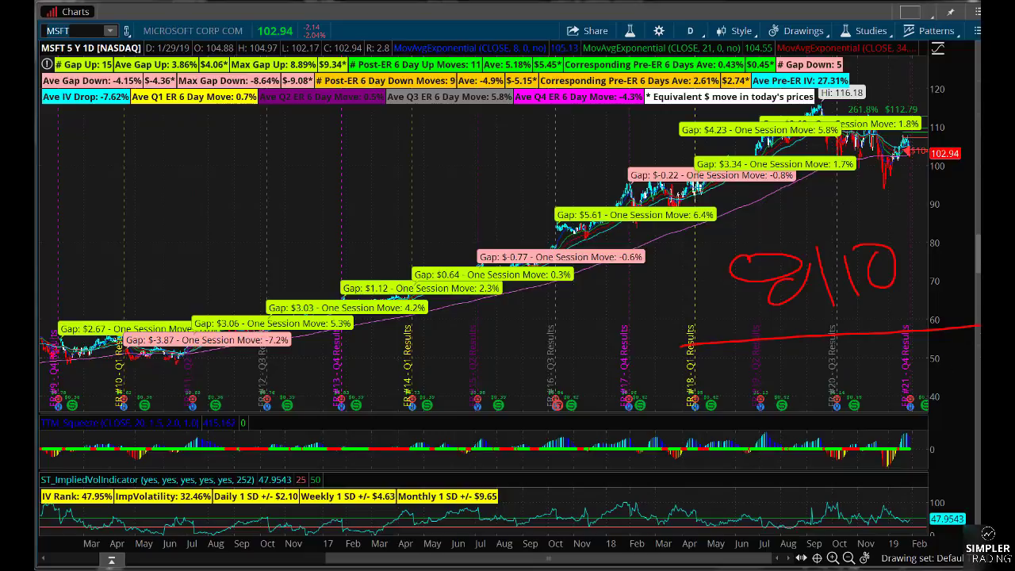
{"action": "key", "text": "Escape"}
Inspect the latest MSFT earnings reactions since June 2018 and return to the main daily chart.
{"action": "left_click_drag", "start_coordinate": [615, 544], "coordinate": [416, 484]}
{"action": "left_click_drag", "start_coordinate": [830, 540], "coordinate": [448, 505]}
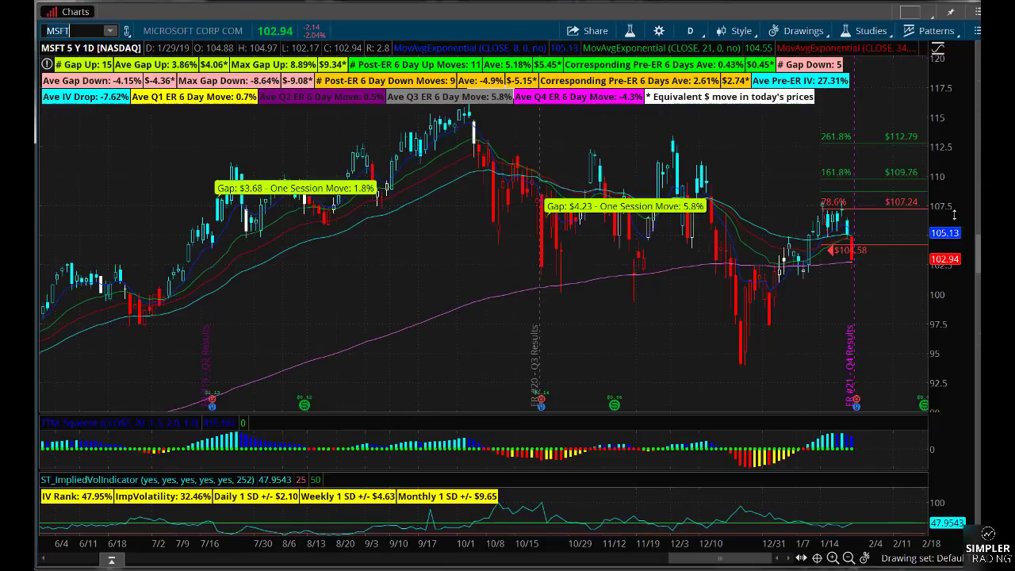
{"action": "left_click_drag", "start_coordinate": [687, 2], "coordinate": [690, 570]}
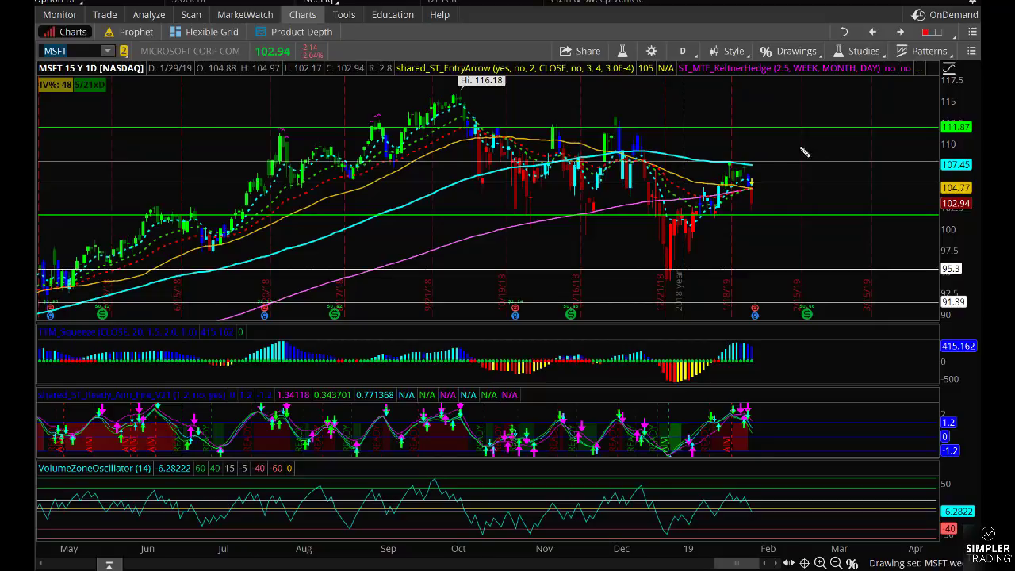
Mark the day's low and the support line near 102 in red pen, and clear the markup.
{"action": "left_click_drag", "start_coordinate": [282, 63], "coordinate": [342, 69]}
{"action": "left_click_drag", "start_coordinate": [931, 202], "coordinate": [938, 227]}
{"action": "left_click_drag", "start_coordinate": [645, 211], "coordinate": [799, 210]}
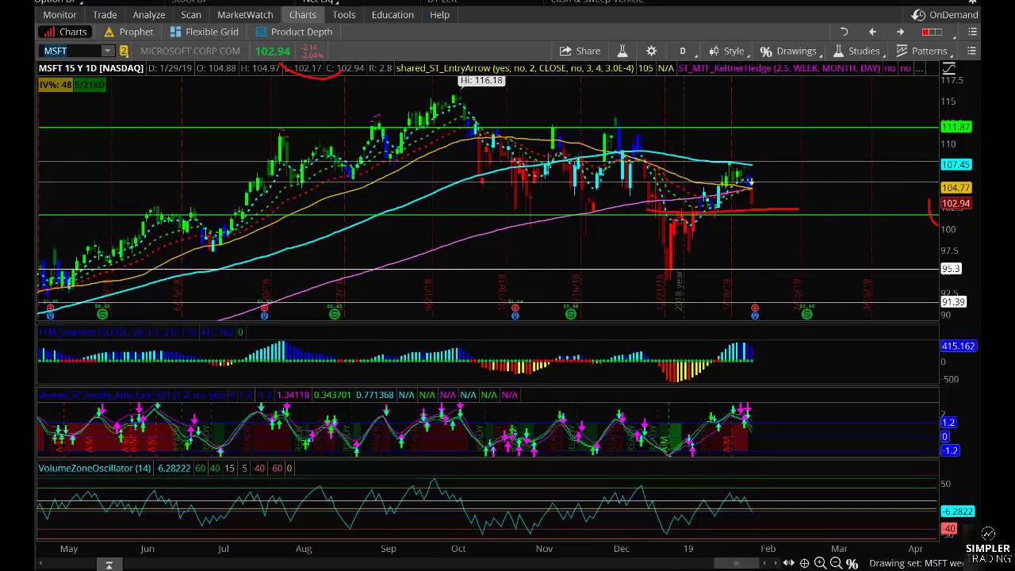
{"action": "key", "text": "Escape"}
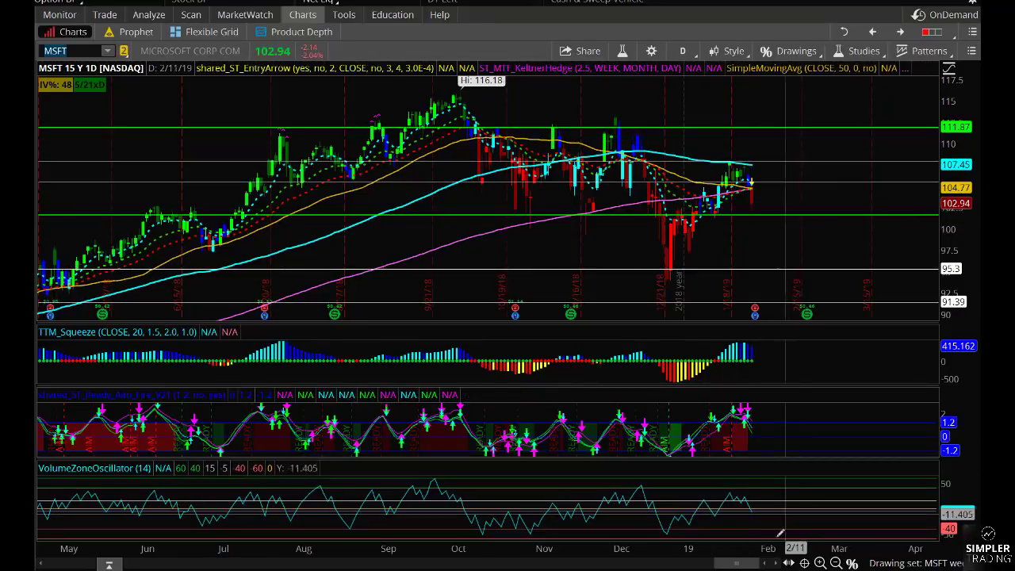
Mark the latest candle's low and handwrite "unbalanced fly" as strategy 1 beside the recent MSFT price action.
{"action": "left_click_drag", "start_coordinate": [764, 548], "coordinate": [615, 545]}
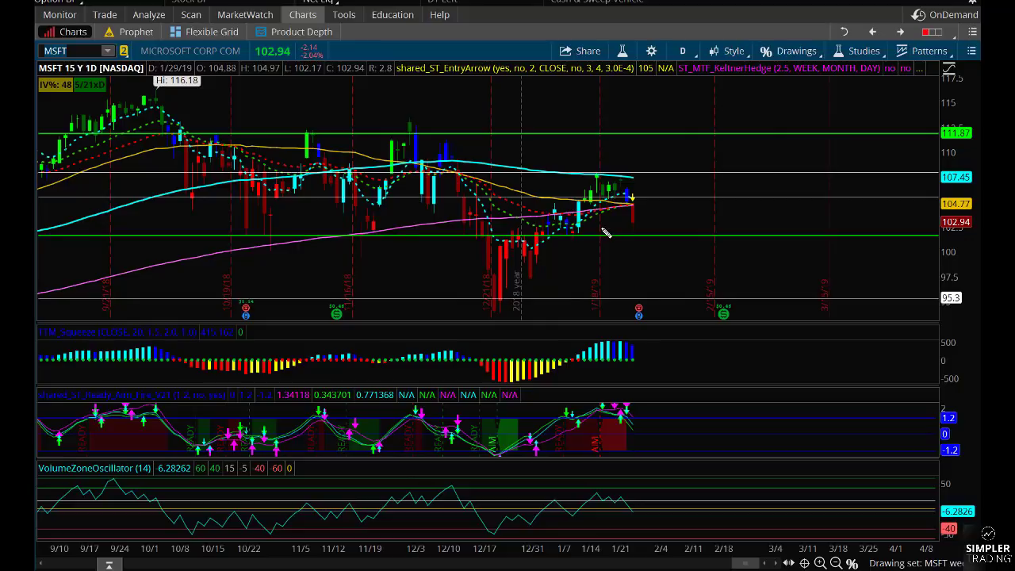
{"action": "mouse_move", "coordinate": [618, 223]}
{"action": "left_mouse_down"}
{"action": "mouse_move", "coordinate": [631, 234]}
{"action": "mouse_move", "coordinate": [648, 221]}
{"action": "left_mouse_up"}
{"action": "mouse_move", "coordinate": [695, 123]}
{"action": "left_mouse_down"}
{"action": "mouse_move", "coordinate": [691, 101]}
{"action": "mouse_move", "coordinate": [721, 125]}
{"action": "mouse_move", "coordinate": [735, 107]}
{"action": "mouse_move", "coordinate": [793, 124]}
{"action": "mouse_move", "coordinate": [844, 91]}
{"action": "mouse_move", "coordinate": [921, 95]}
{"action": "mouse_move", "coordinate": [966, 56]}
{"action": "left_mouse_up"}
{"action": "mouse_move", "coordinate": [904, 119]}
{"action": "left_mouse_down"}
{"action": "mouse_move", "coordinate": [891, 164]}
{"action": "mouse_move", "coordinate": [885, 133]}
{"action": "left_mouse_up"}
{"action": "mouse_move", "coordinate": [916, 111]}
{"action": "left_mouse_down"}
{"action": "mouse_move", "coordinate": [913, 131]}
{"action": "mouse_move", "coordinate": [935, 182]}
{"action": "left_mouse_up"}
Handwrite "put credit" with a circled number 2 below the first strategy note.
{"action": "mouse_move", "coordinate": [678, 205]}
{"action": "left_mouse_down"}
{"action": "mouse_move", "coordinate": [718, 231]}
{"action": "mouse_move", "coordinate": [757, 214]}
{"action": "mouse_move", "coordinate": [810, 237]}
{"action": "left_mouse_up"}
{"action": "left_click_drag", "start_coordinate": [802, 199], "coordinate": [864, 208]}
{"action": "mouse_move", "coordinate": [877, 177]}
{"action": "left_mouse_down"}
{"action": "mouse_move", "coordinate": [875, 214]}
{"action": "mouse_move", "coordinate": [895, 186]}
{"action": "left_mouse_up"}
{"action": "mouse_move", "coordinate": [839, 244]}
{"action": "left_mouse_down"}
{"action": "mouse_move", "coordinate": [911, 242]}
{"action": "mouse_move", "coordinate": [939, 226]}
{"action": "mouse_move", "coordinate": [936, 201]}
{"action": "left_mouse_up"}
Handwrite "call bot" with a circled number 3 below the put credit note.
{"action": "mouse_move", "coordinate": [745, 320]}
{"action": "left_mouse_down"}
{"action": "mouse_move", "coordinate": [766, 328]}
{"action": "mouse_move", "coordinate": [747, 349]}
{"action": "left_mouse_up"}
{"action": "left_click_drag", "start_coordinate": [757, 295], "coordinate": [745, 294]}
{"action": "mouse_move", "coordinate": [860, 303]}
{"action": "left_mouse_down"}
{"action": "mouse_move", "coordinate": [849, 322]}
{"action": "mouse_move", "coordinate": [903, 310]}
{"action": "mouse_move", "coordinate": [932, 271]}
{"action": "left_mouse_up"}
{"action": "mouse_move", "coordinate": [888, 333]}
{"action": "left_mouse_down"}
{"action": "mouse_move", "coordinate": [889, 362]}
{"action": "mouse_move", "coordinate": [937, 342]}
{"action": "mouse_move", "coordinate": [913, 365]}
{"action": "mouse_move", "coordinate": [912, 355]}
{"action": "left_mouse_up"}
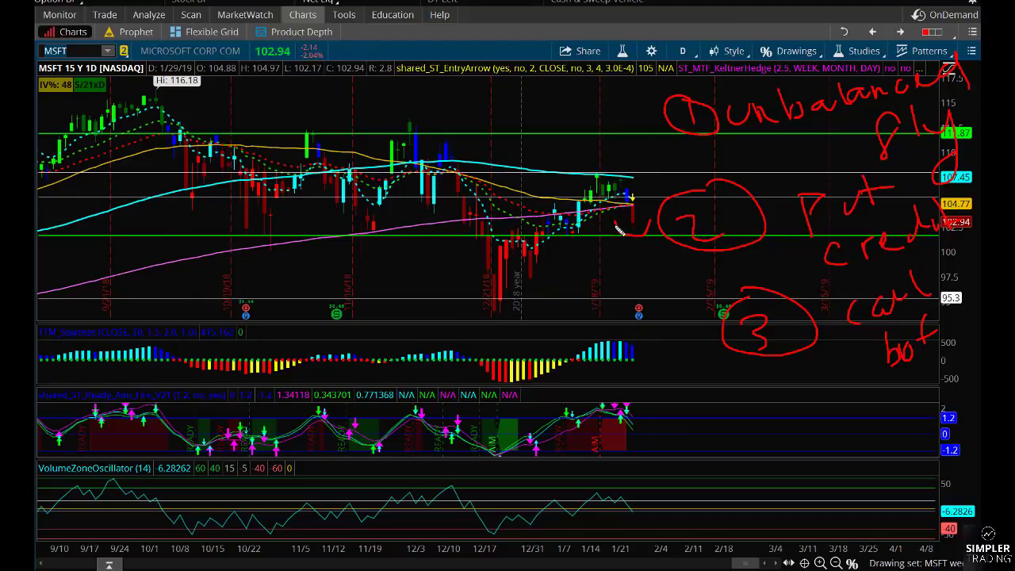
Handwrite 102 under the latest candle and list the strikes 105, 102 and 99, with a line beside 102.
{"action": "mouse_move", "coordinate": [599, 252]}
{"action": "left_mouse_down"}
{"action": "mouse_move", "coordinate": [601, 279]}
{"action": "mouse_move", "coordinate": [619, 254]}
{"action": "mouse_move", "coordinate": [640, 277]}
{"action": "mouse_move", "coordinate": [664, 278]}
{"action": "left_mouse_up"}
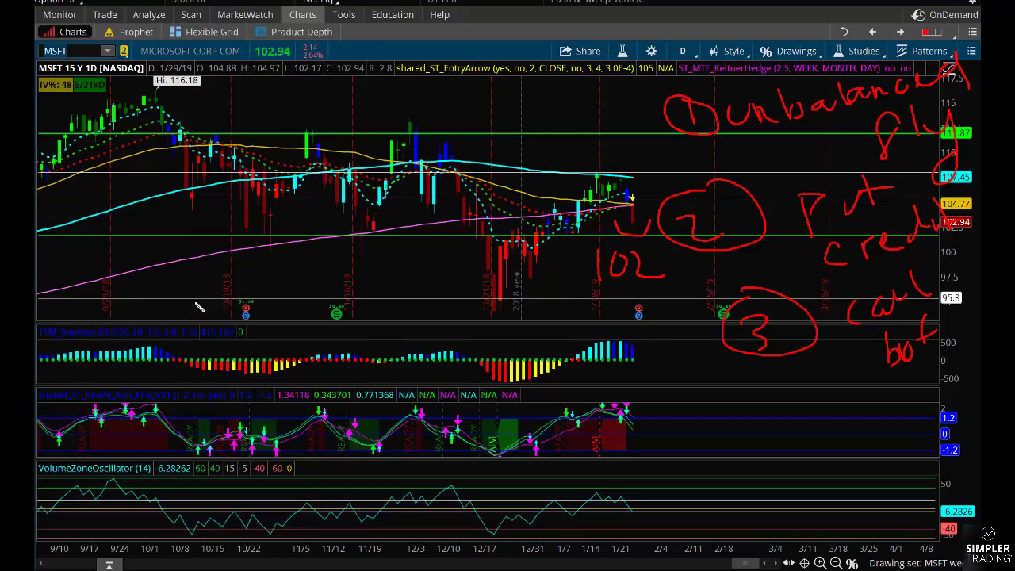
{"action": "mouse_move", "coordinate": [187, 247]}
{"action": "left_mouse_down"}
{"action": "mouse_move", "coordinate": [184, 275]}
{"action": "mouse_move", "coordinate": [211, 256]}
{"action": "left_mouse_up"}
{"action": "mouse_move", "coordinate": [247, 245]}
{"action": "left_mouse_down"}
{"action": "mouse_move", "coordinate": [232, 274]}
{"action": "mouse_move", "coordinate": [183, 310]}
{"action": "mouse_move", "coordinate": [207, 290]}
{"action": "left_mouse_up"}
{"action": "left_click_drag", "start_coordinate": [223, 290], "coordinate": [262, 304]}
{"action": "left_click_drag", "start_coordinate": [224, 332], "coordinate": [227, 362]}
{"action": "mouse_move", "coordinate": [251, 332]}
{"action": "left_mouse_down"}
{"action": "mouse_move", "coordinate": [237, 343]}
{"action": "mouse_move", "coordinate": [252, 366]}
{"action": "left_mouse_up"}
{"action": "left_click_drag", "start_coordinate": [285, 299], "coordinate": [347, 283]}
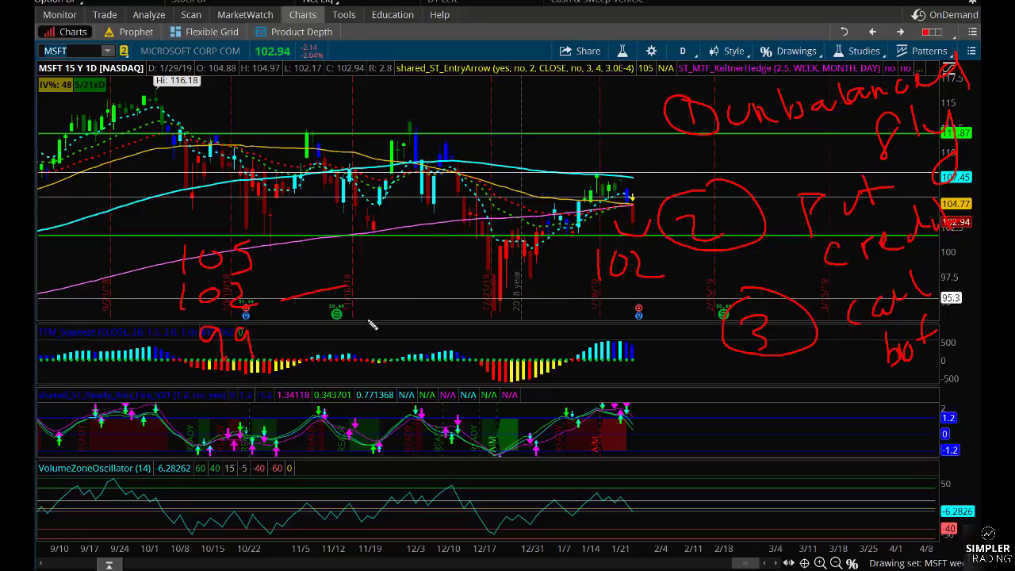
Underline the January support level and handwrite the ATM put credit spread as -103 and +100.
{"action": "left_click_drag", "start_coordinate": [590, 234], "coordinate": [545, 237]}
{"action": "mouse_move", "coordinate": [659, 412]}
{"action": "left_mouse_down"}
{"action": "mouse_move", "coordinate": [684, 411]}
{"action": "mouse_move", "coordinate": [681, 395]}
{"action": "left_mouse_up"}
{"action": "mouse_move", "coordinate": [690, 384]}
{"action": "left_mouse_down"}
{"action": "mouse_move", "coordinate": [694, 403]}
{"action": "mouse_move", "coordinate": [703, 378]}
{"action": "mouse_move", "coordinate": [745, 399]}
{"action": "left_mouse_up"}
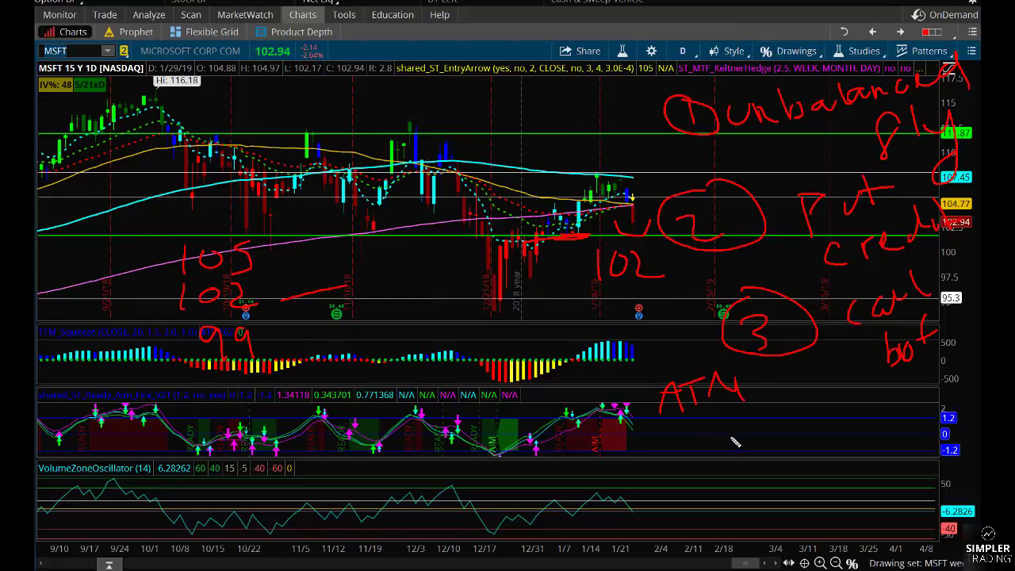
{"action": "left_click_drag", "start_coordinate": [749, 432], "coordinate": [759, 432]}
{"action": "mouse_move", "coordinate": [806, 405]}
{"action": "left_mouse_down"}
{"action": "mouse_move", "coordinate": [803, 438]}
{"action": "mouse_move", "coordinate": [823, 409]}
{"action": "mouse_move", "coordinate": [851, 419]}
{"action": "mouse_move", "coordinate": [847, 441]}
{"action": "left_mouse_up"}
{"action": "left_click_drag", "start_coordinate": [742, 471], "coordinate": [768, 468]}
{"action": "left_click_drag", "start_coordinate": [757, 458], "coordinate": [759, 481]}
{"action": "mouse_move", "coordinate": [811, 456]}
{"action": "left_mouse_down"}
{"action": "mouse_move", "coordinate": [811, 477]}
{"action": "mouse_move", "coordinate": [829, 450]}
{"action": "mouse_move", "coordinate": [868, 449]}
{"action": "left_mouse_up"}
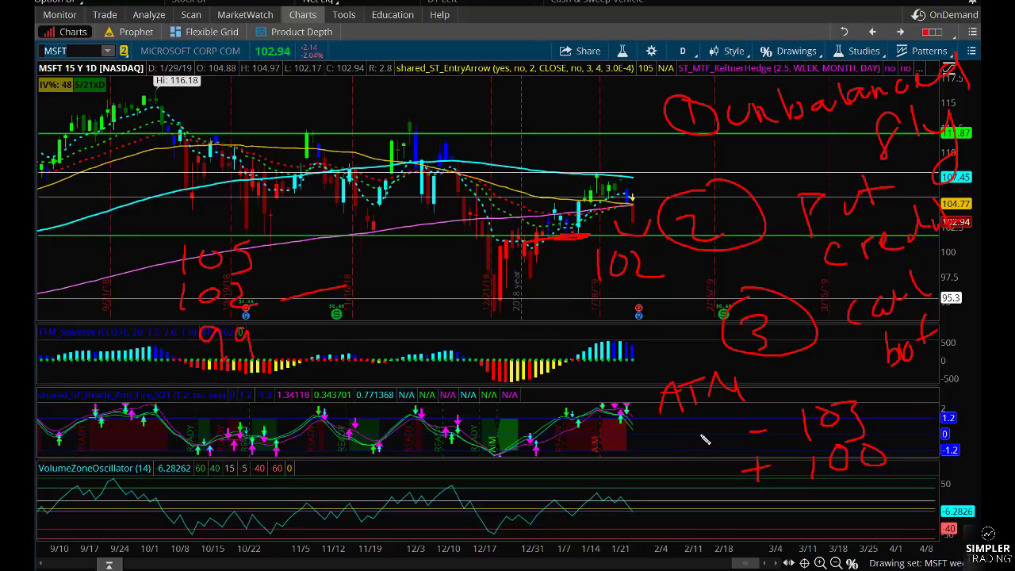
Underline the last price, point an arrow at the 103 strike, bracket the spread, and clear all pen notes.
{"action": "left_click_drag", "start_coordinate": [252, 60], "coordinate": [315, 65]}
{"action": "mouse_move", "coordinate": [940, 400]}
{"action": "left_mouse_down"}
{"action": "mouse_move", "coordinate": [898, 422]}
{"action": "mouse_move", "coordinate": [928, 431]}
{"action": "left_mouse_up"}
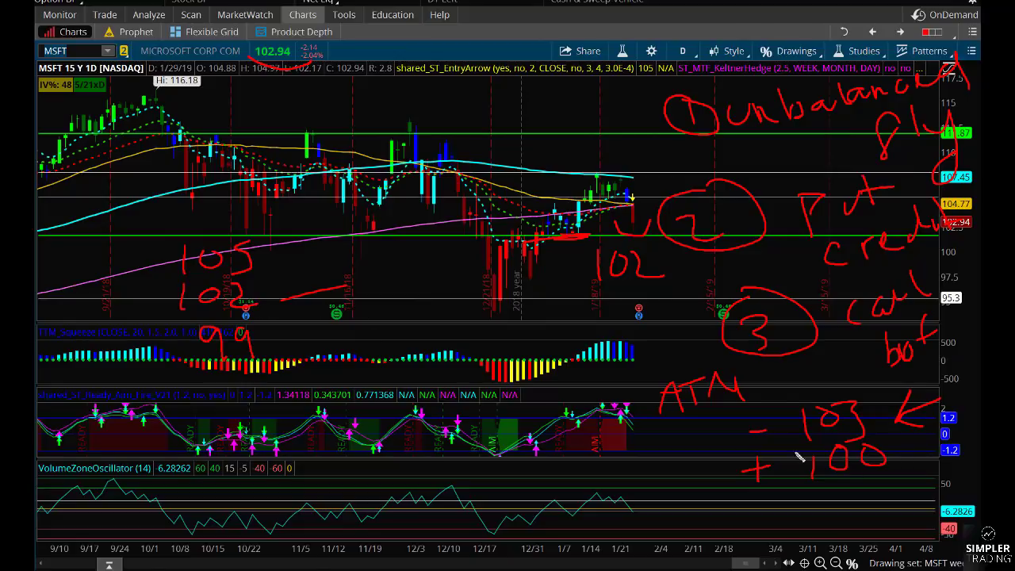
{"action": "left_click_drag", "start_coordinate": [725, 417], "coordinate": [716, 475]}
{"action": "key", "text": "Escape"}
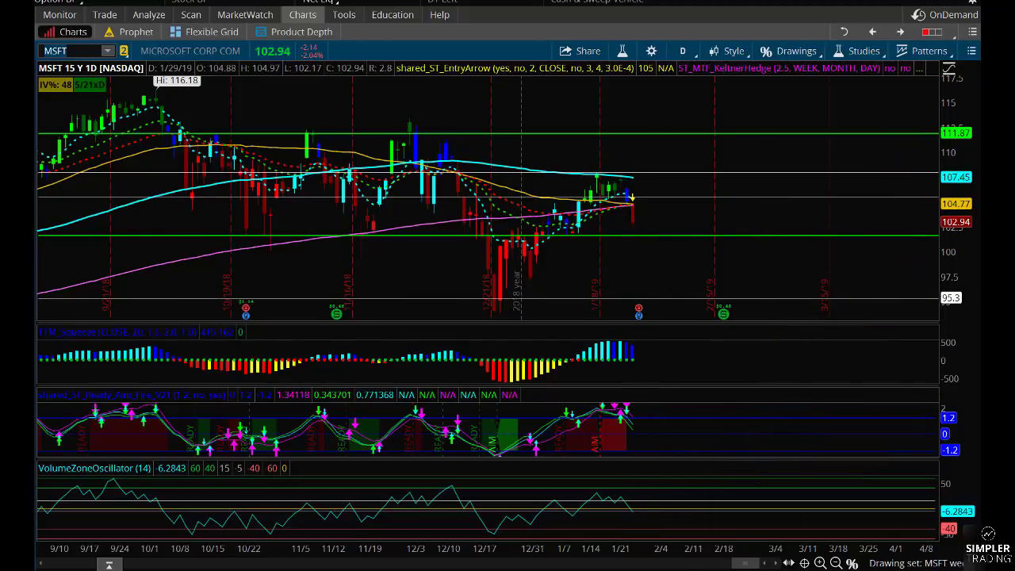
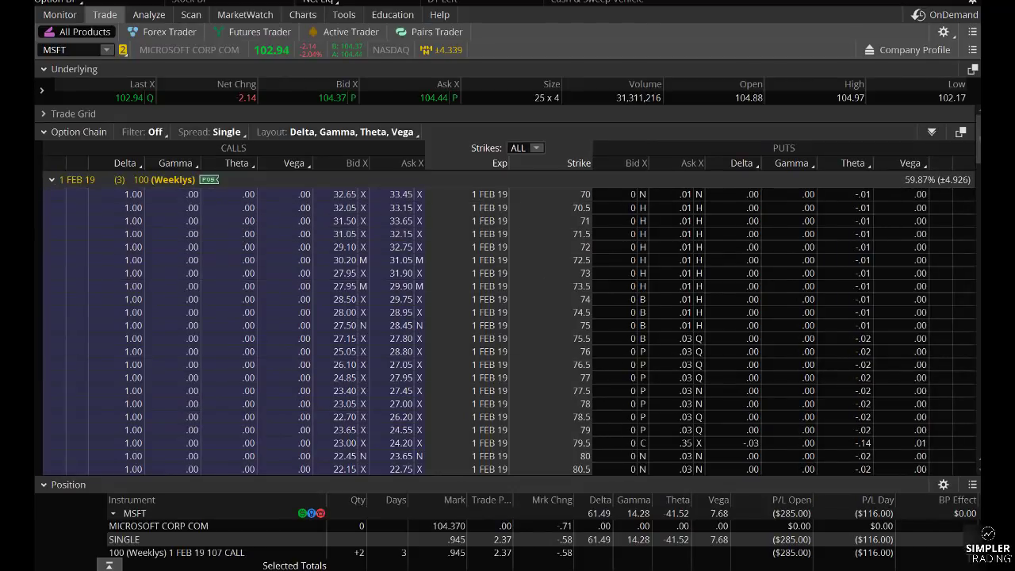
Create a buy butterfly order from the 1 FEB 19 105 call in the MSFT option chain.
{"action": "left_click_drag", "start_coordinate": [977, 148], "coordinate": [970, 250]}
{"action": "scroll", "coordinate": [969, 243], "scroll_direction": "up", "scroll_amount": 2}
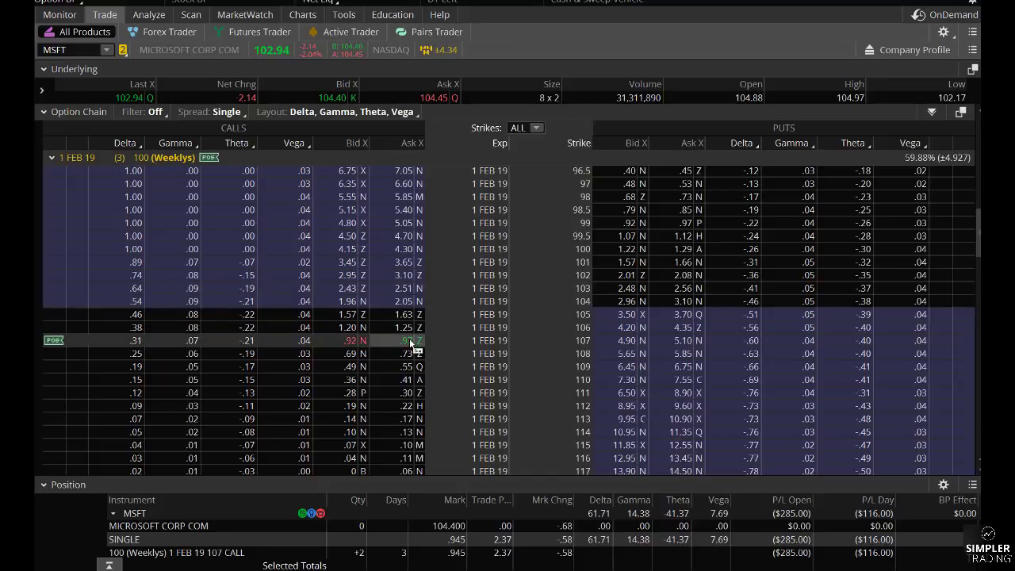
{"action": "right_click", "coordinate": [408, 318]}
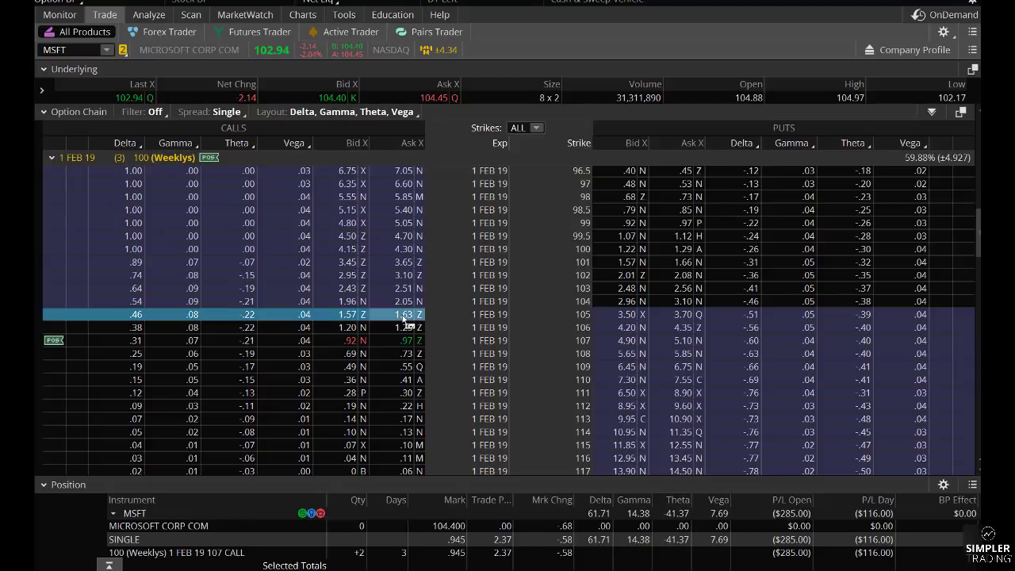
{"action": "mouse_move", "coordinate": [464, 336]}
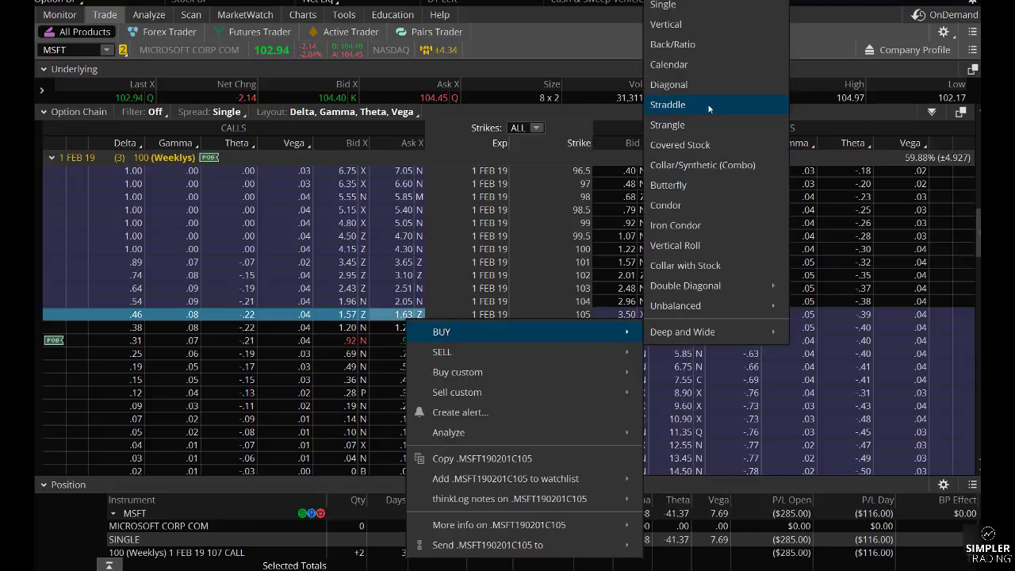
{"action": "left_click", "coordinate": [681, 185]}
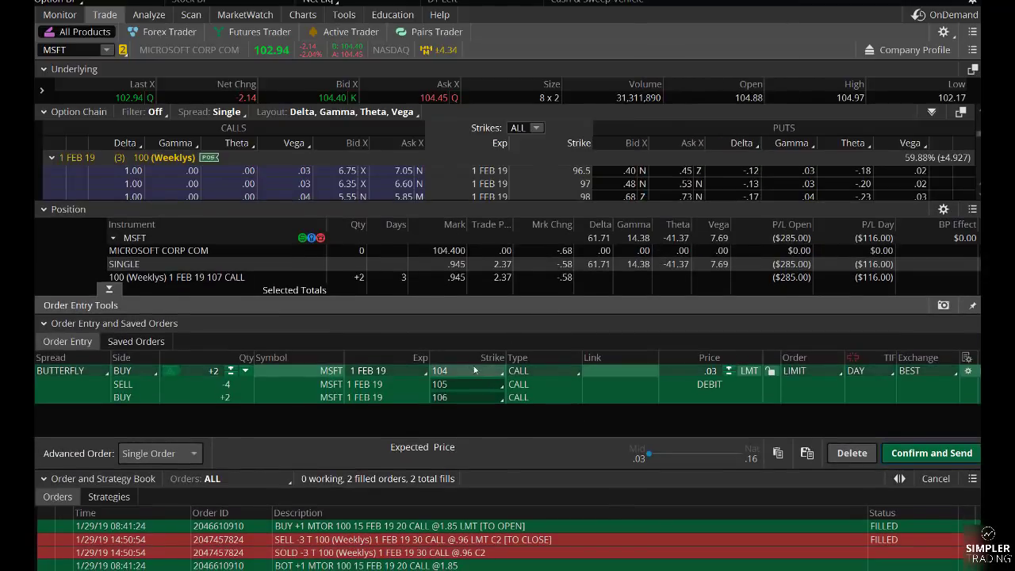
Set the strike of the butterfly's first bought call leg to 105.
{"action": "left_click", "coordinate": [476, 370]}
{"action": "left_click", "coordinate": [466, 515]}
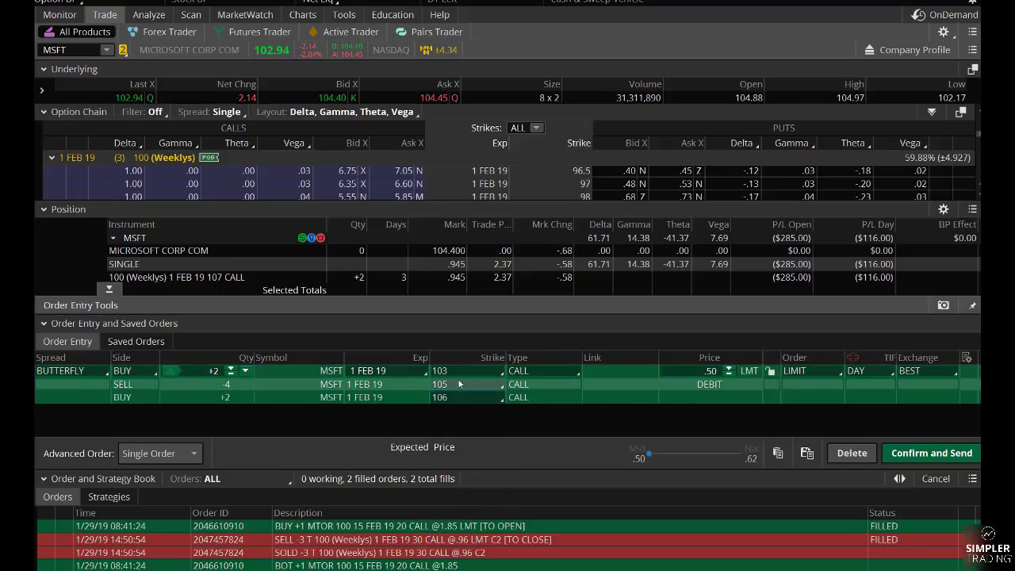
{"action": "left_click", "coordinate": [467, 383]}
{"action": "left_click", "coordinate": [465, 371]}
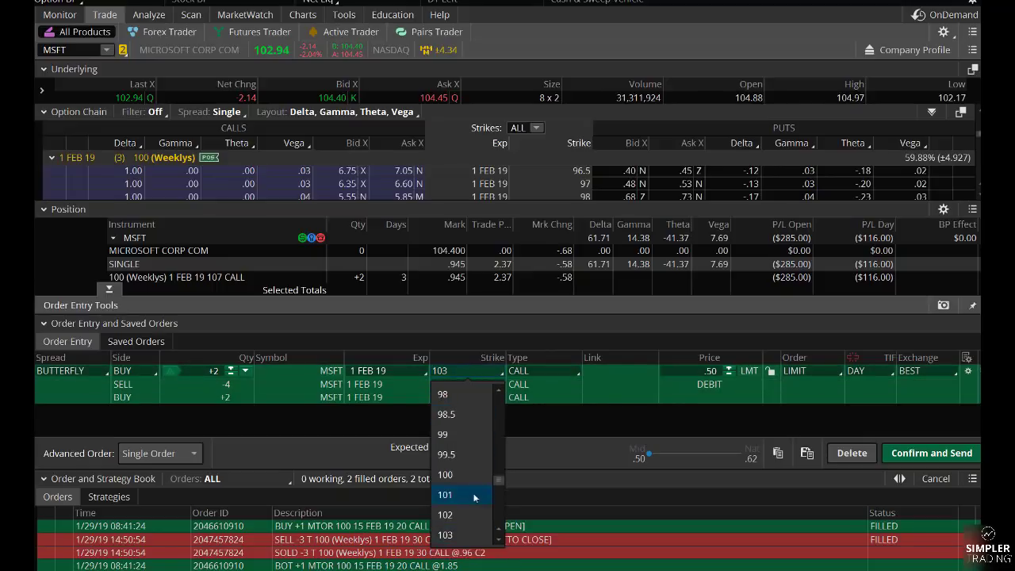
{"action": "left_click", "coordinate": [499, 540]}
{"action": "left_click", "coordinate": [499, 541]}
{"action": "left_click", "coordinate": [500, 540]}
{"action": "left_click", "coordinate": [451, 515]}
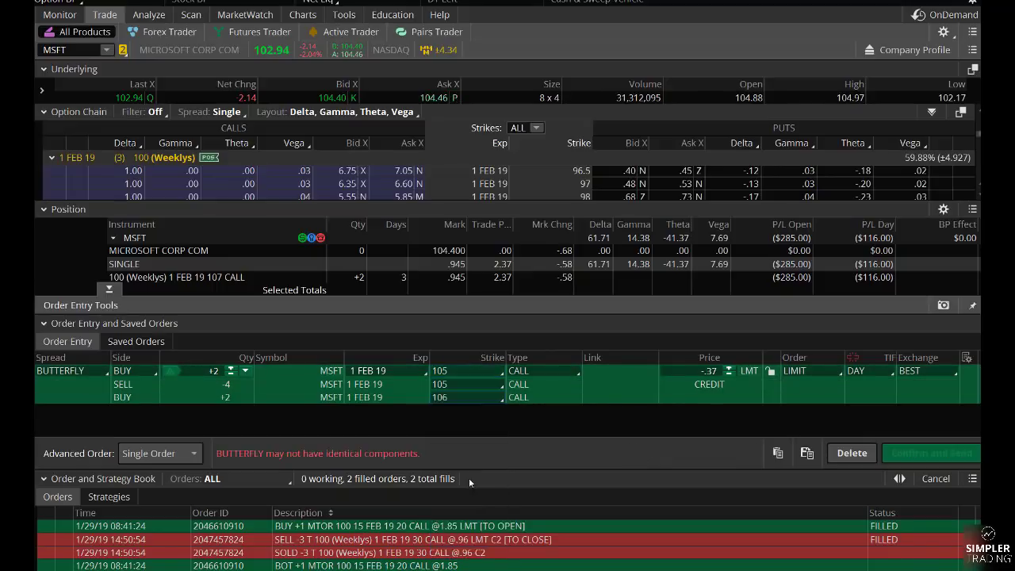
Set the butterfly's sold call strike to 108 and its upper bought call strike to 111.
{"action": "left_click", "coordinate": [457, 384]}
{"action": "scroll", "coordinate": [498, 553], "scroll_direction": "down", "scroll_amount": 3}
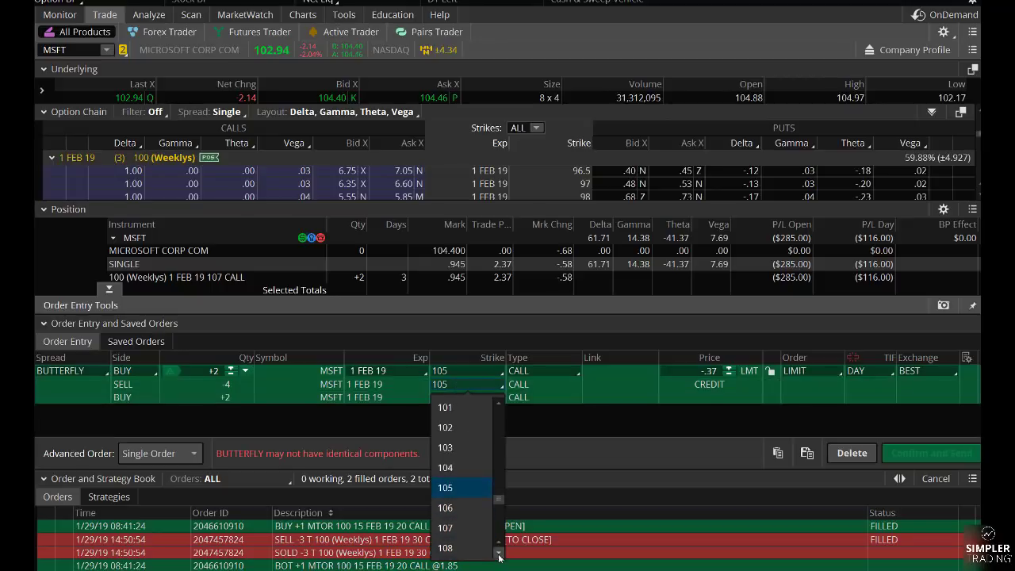
{"action": "left_click", "coordinate": [466, 547]}
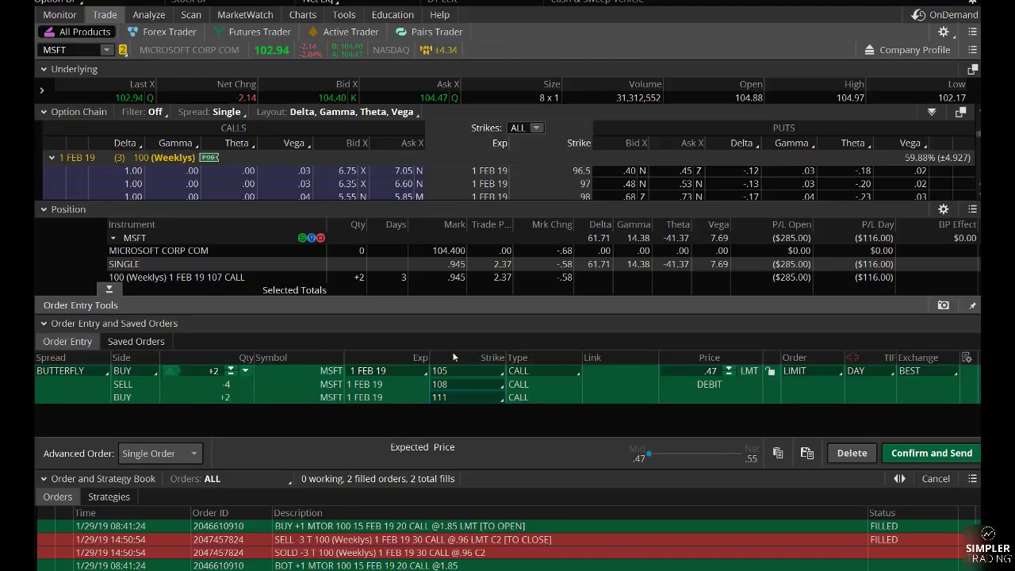
Discard the unsent MSFT butterfly order and bring up the MSFT daily chart.
{"action": "left_click", "coordinate": [851, 453]}
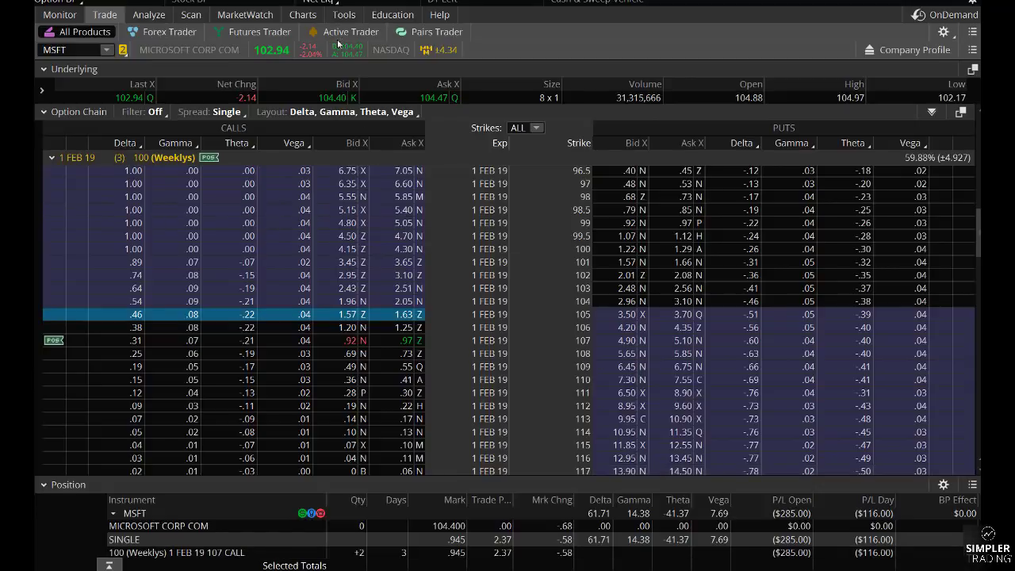
{"action": "left_click", "coordinate": [302, 14]}
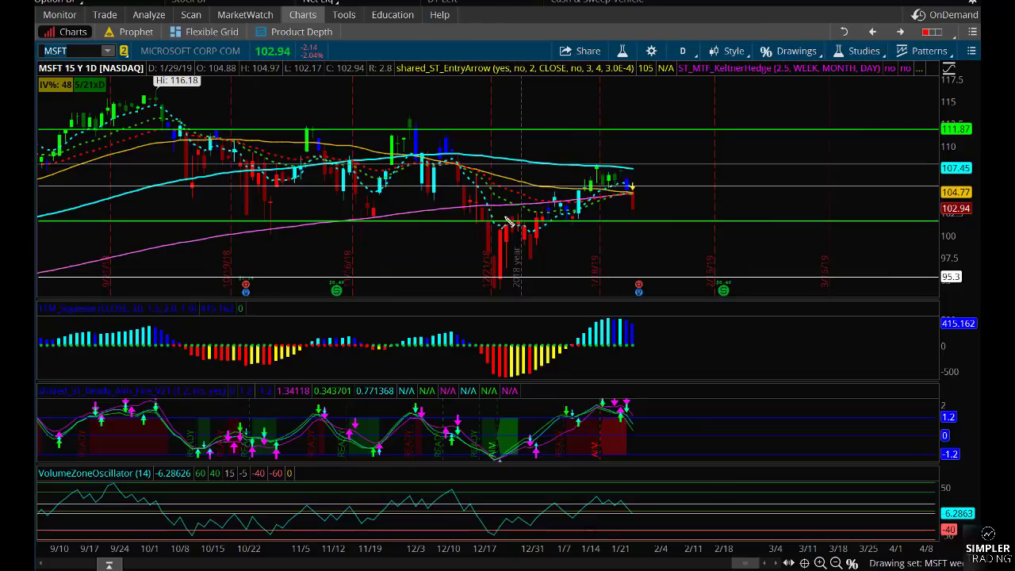
Draw two parallel rising arrows along the late December to January rally and mark the latest candle on the daily chart.
{"action": "left_click_drag", "start_coordinate": [495, 215], "coordinate": [589, 160]}
{"action": "left_click_drag", "start_coordinate": [519, 291], "coordinate": [651, 216]}
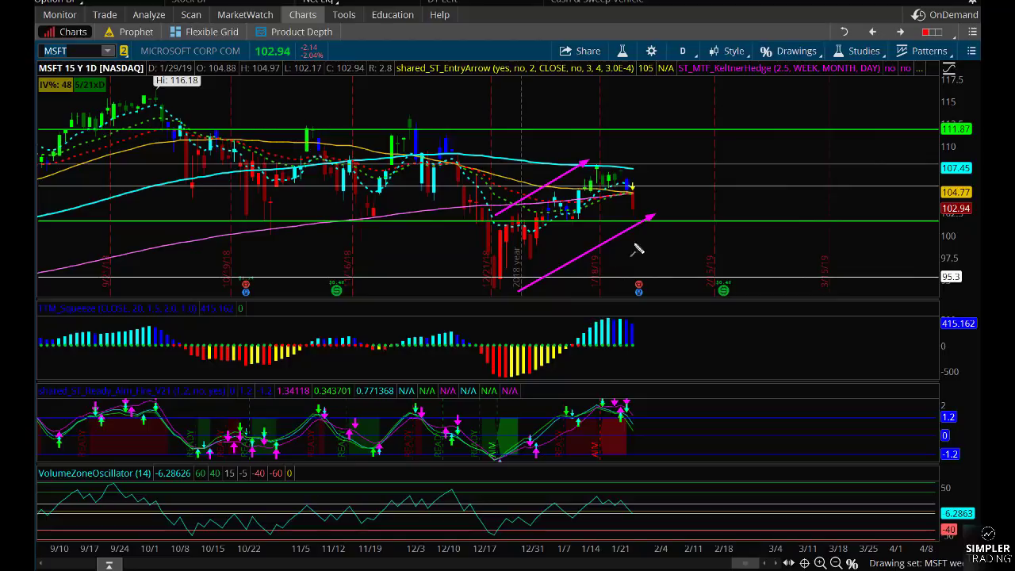
{"action": "left_click_drag", "start_coordinate": [697, 147], "coordinate": [651, 177]}
{"action": "left_click_drag", "start_coordinate": [598, 198], "coordinate": [639, 200]}
Restore the three-chart MSFT layout from the maximized daily chart and activate the symbol of the 15-minute chart.
{"action": "right_click", "coordinate": [717, 189]}
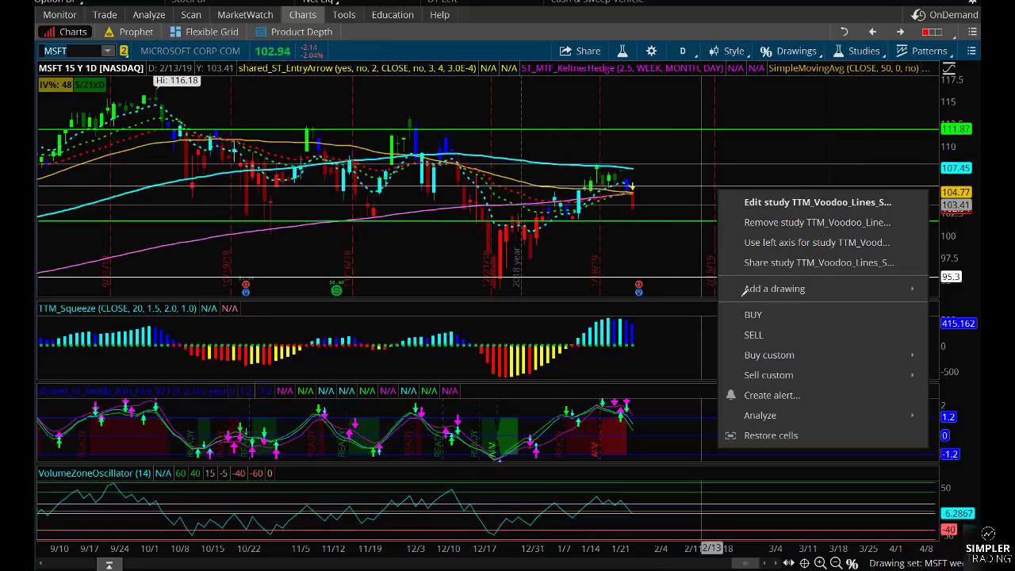
{"action": "left_click", "coordinate": [764, 492]}
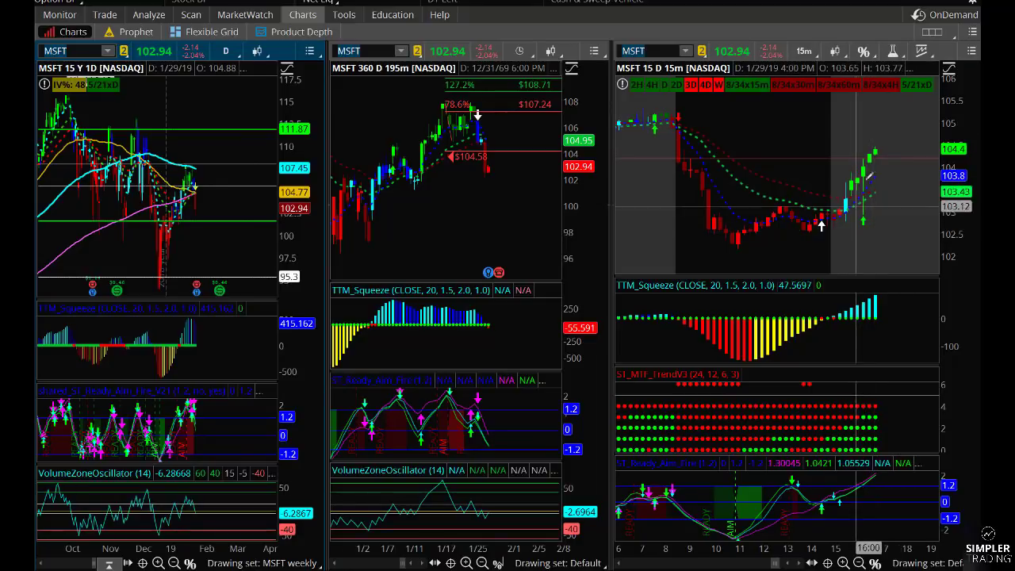
{"action": "left_click", "coordinate": [646, 51]}
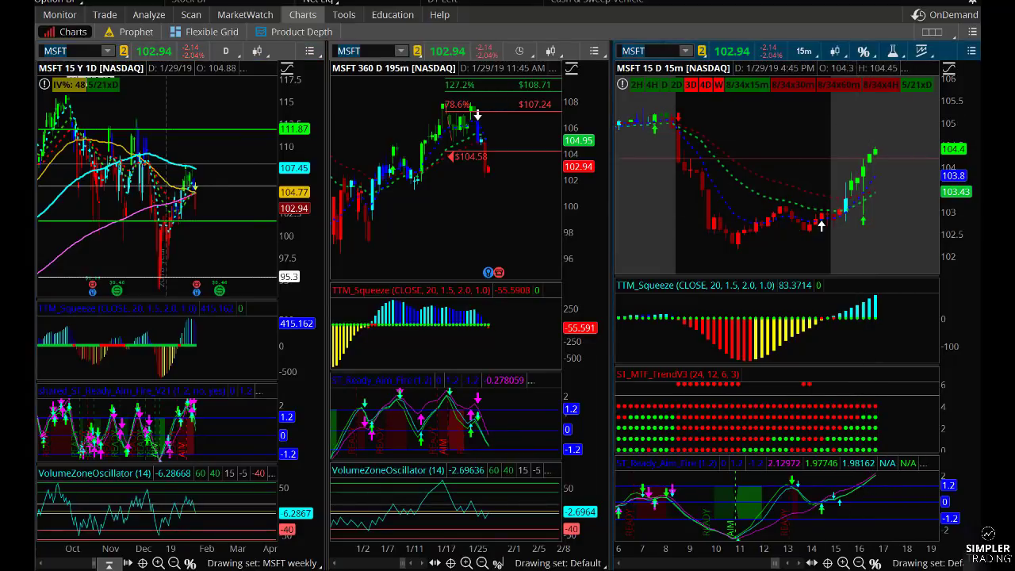